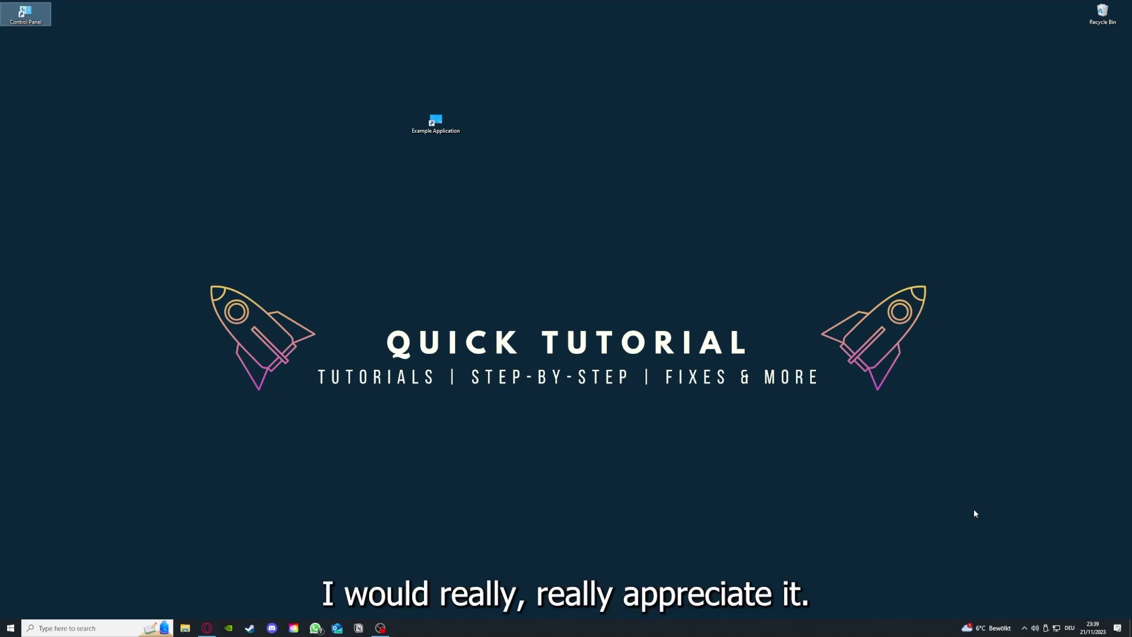
# - Deselect the Control Panel shortcut, launch Example Application, then close the Desktop folder window it opened
pyautogui.click(802, 422)
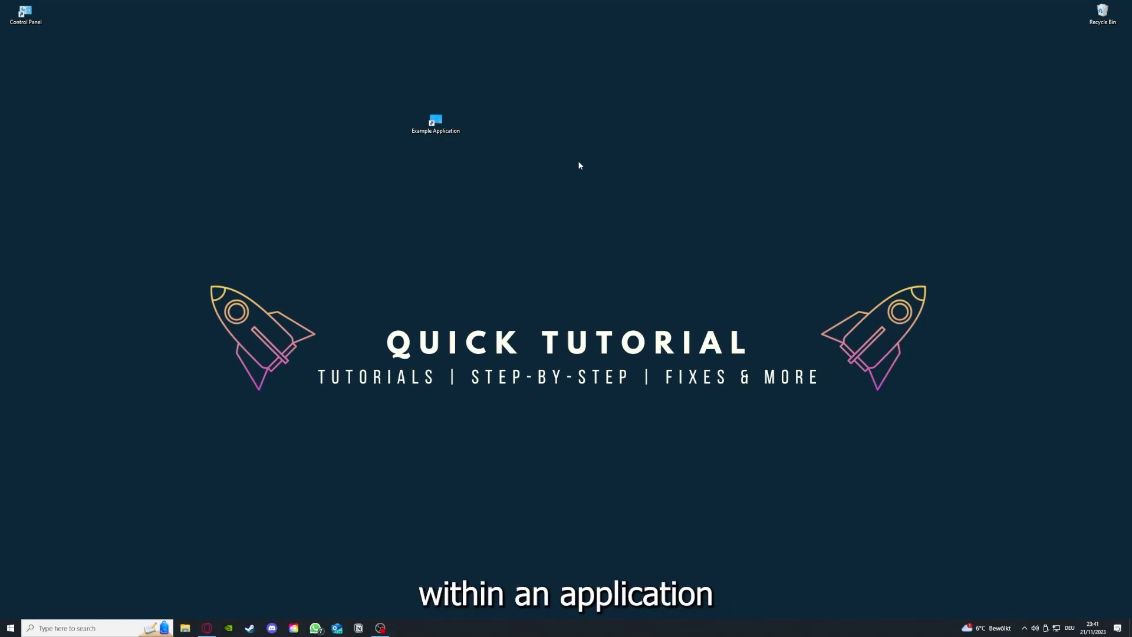
pyautogui.moveTo(148, 220); pyautogui.dragTo(958, 474)
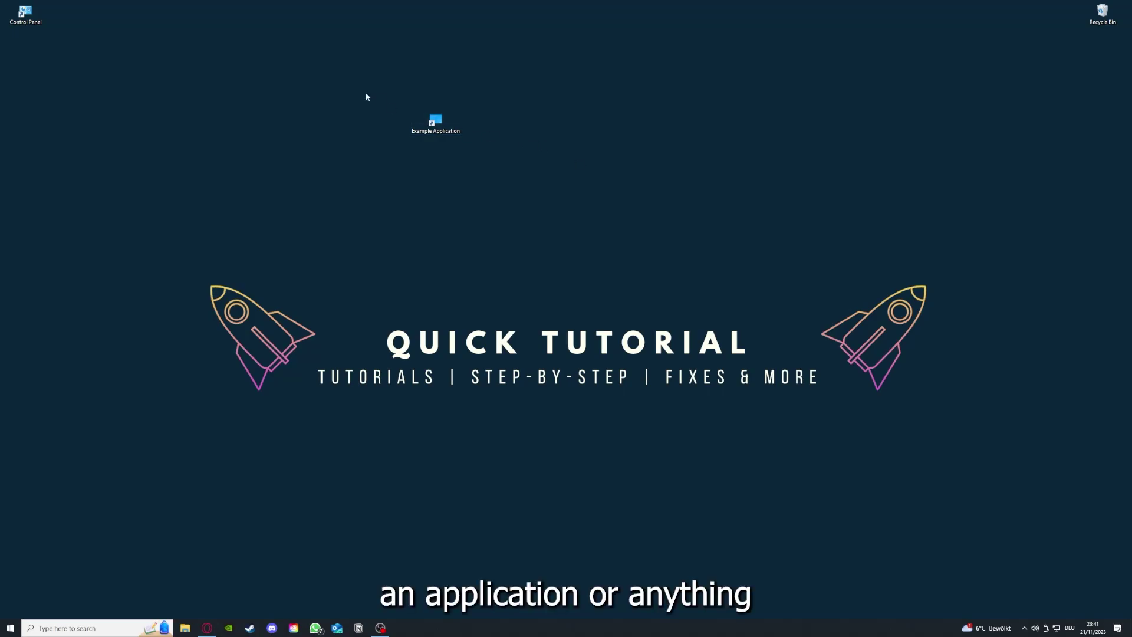
pyautogui.moveTo(148, 220); pyautogui.dragTo(957, 477)
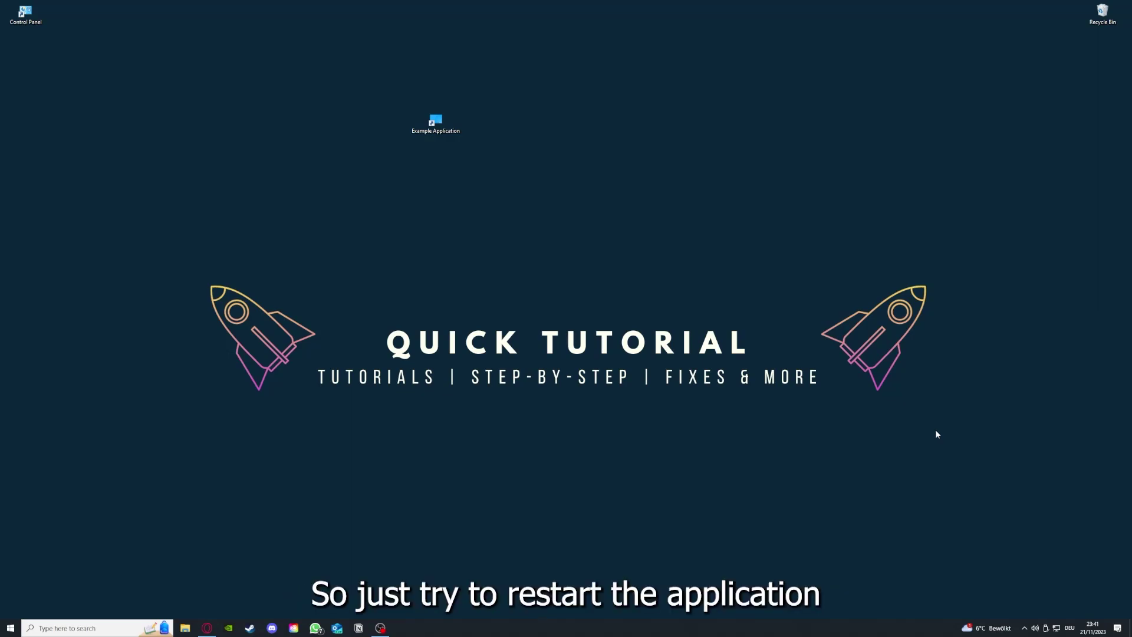
pyautogui.doubleClick(436, 123)
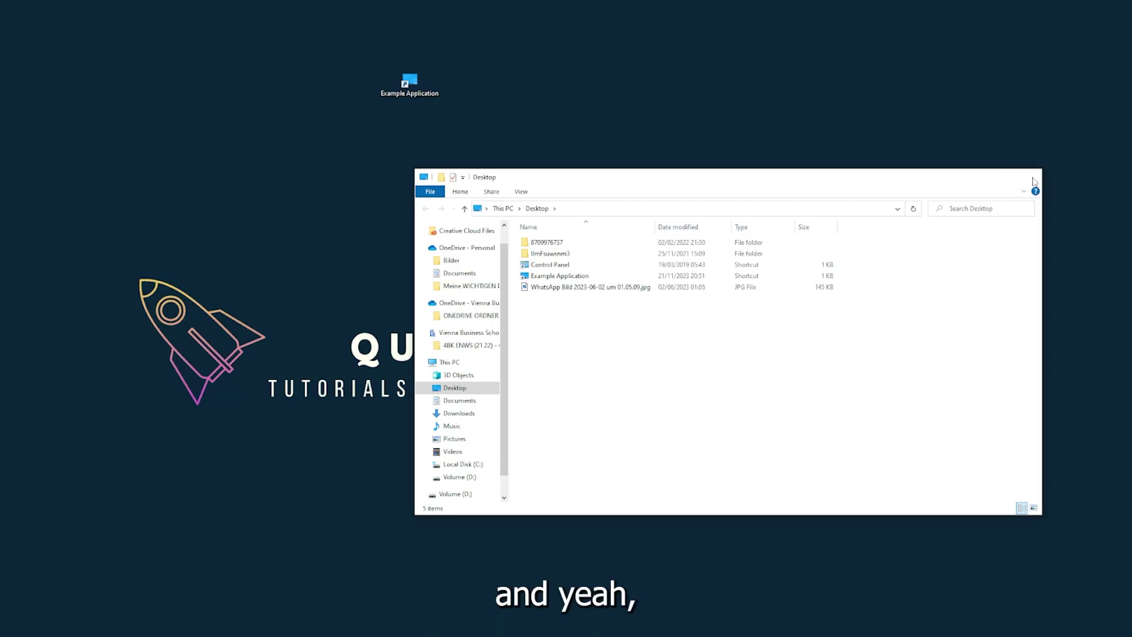
pyautogui.click(1033, 181)
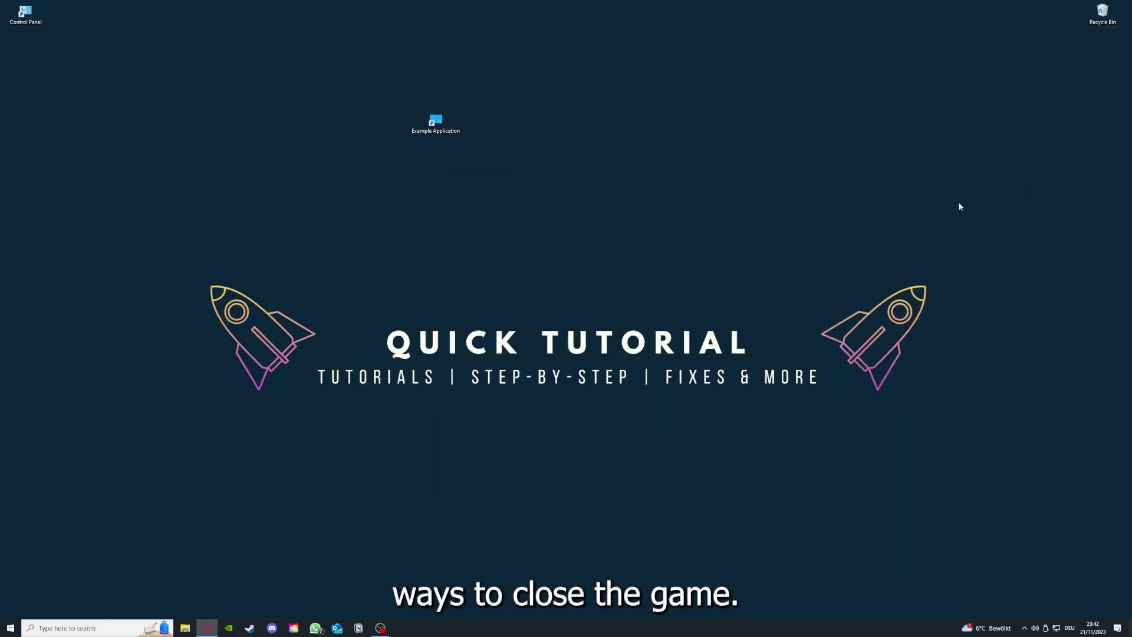
# - Open Task Manager from the taskbar and end the Task Manager process
pyautogui.rightClick(425, 628)
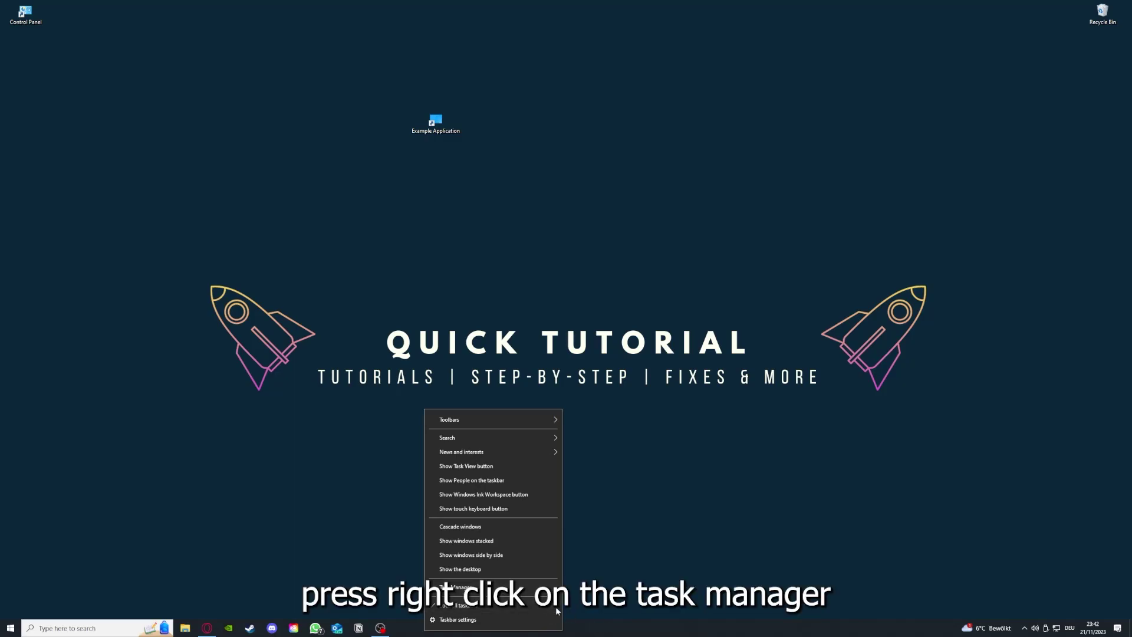
pyautogui.click(507, 593)
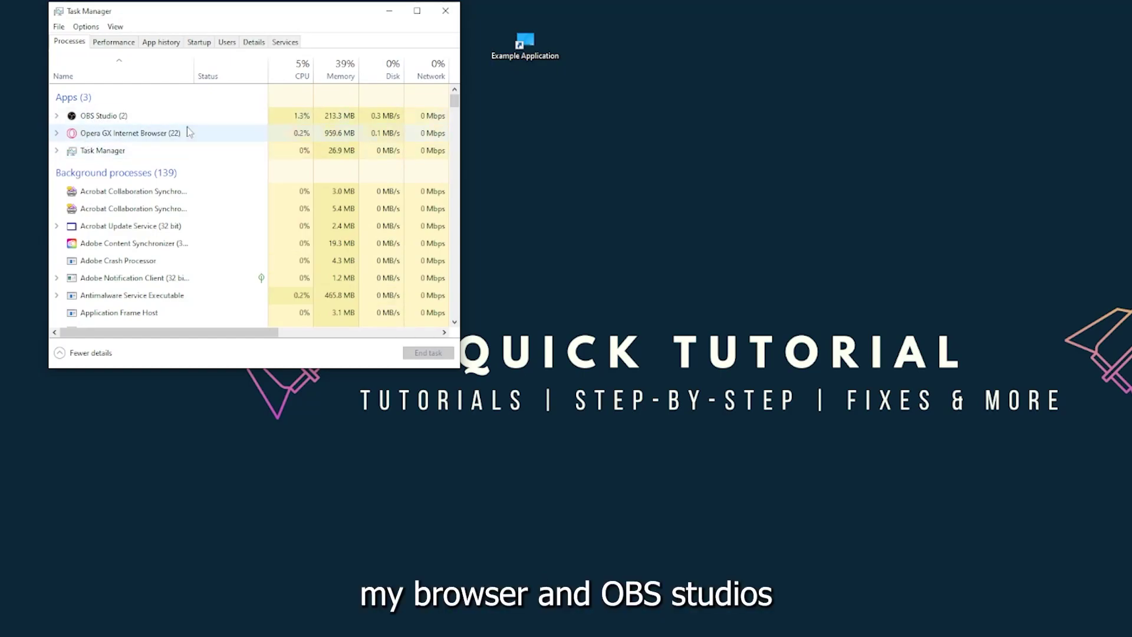
pyautogui.click(212, 154)
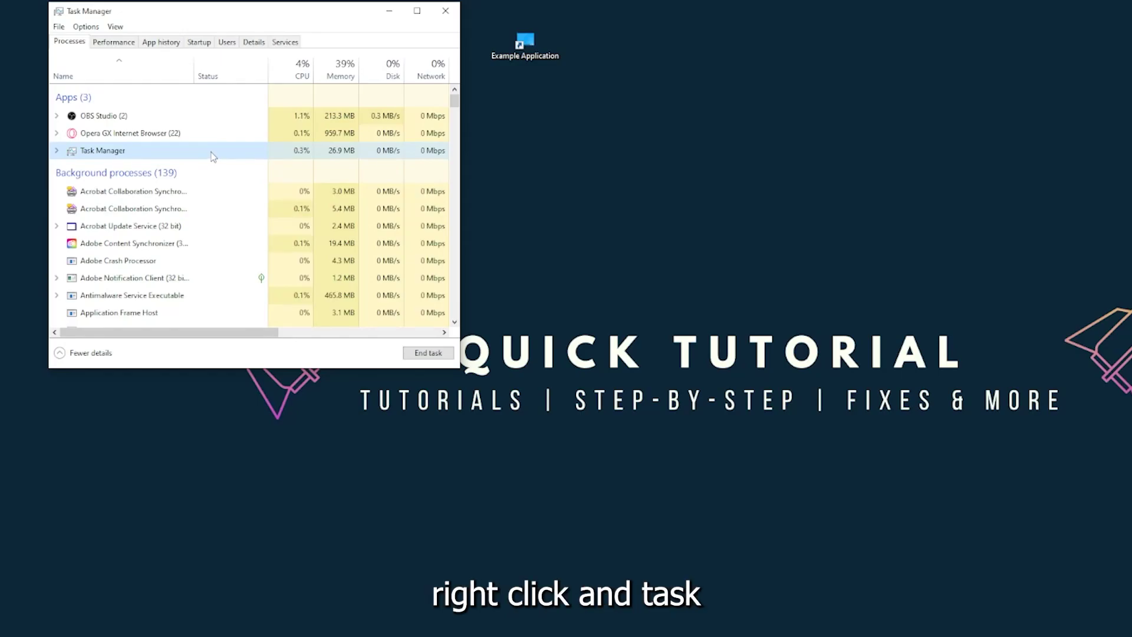
pyautogui.click(423, 357)
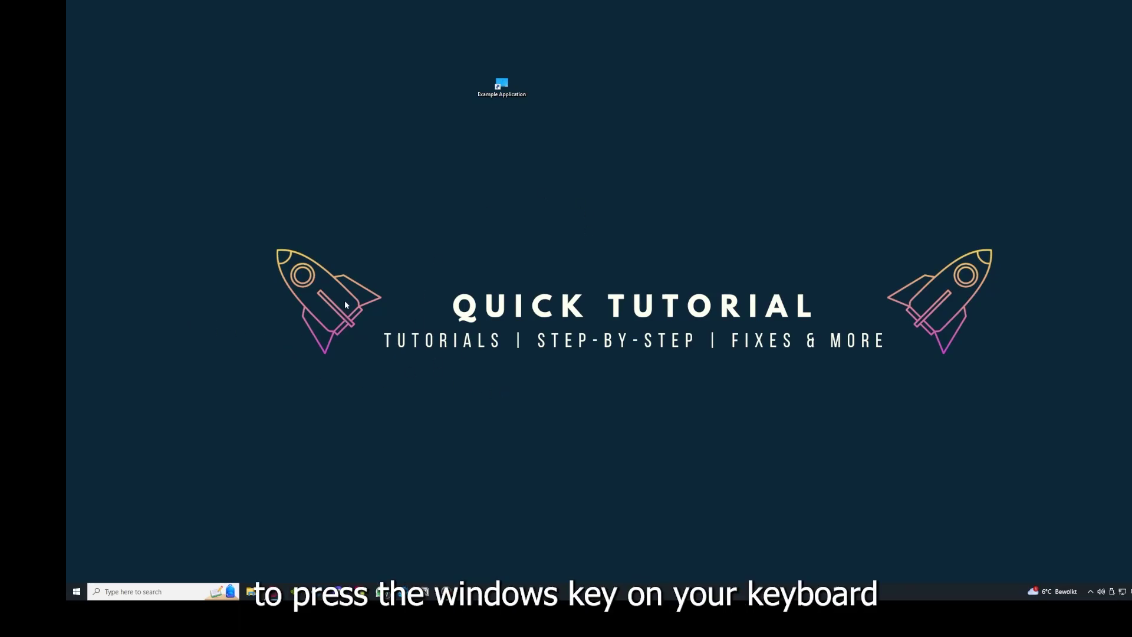
# - Show the Start menu's sleep, shut down and restart options, then dismiss them
pyautogui.press('super')
pyautogui.press('super')
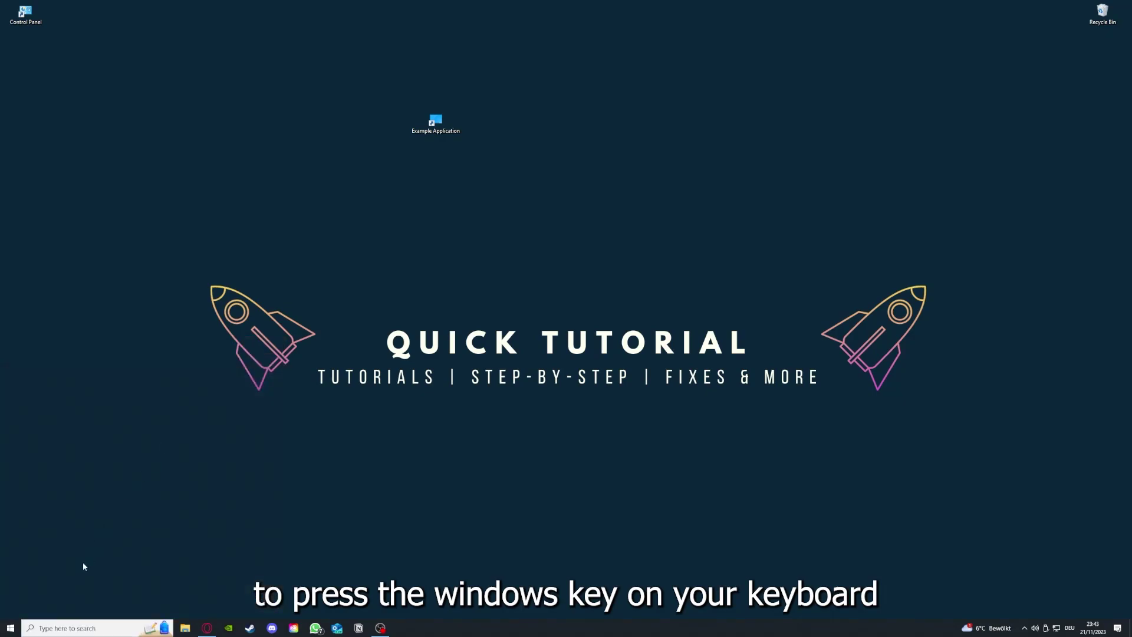
pyautogui.click(13, 622)
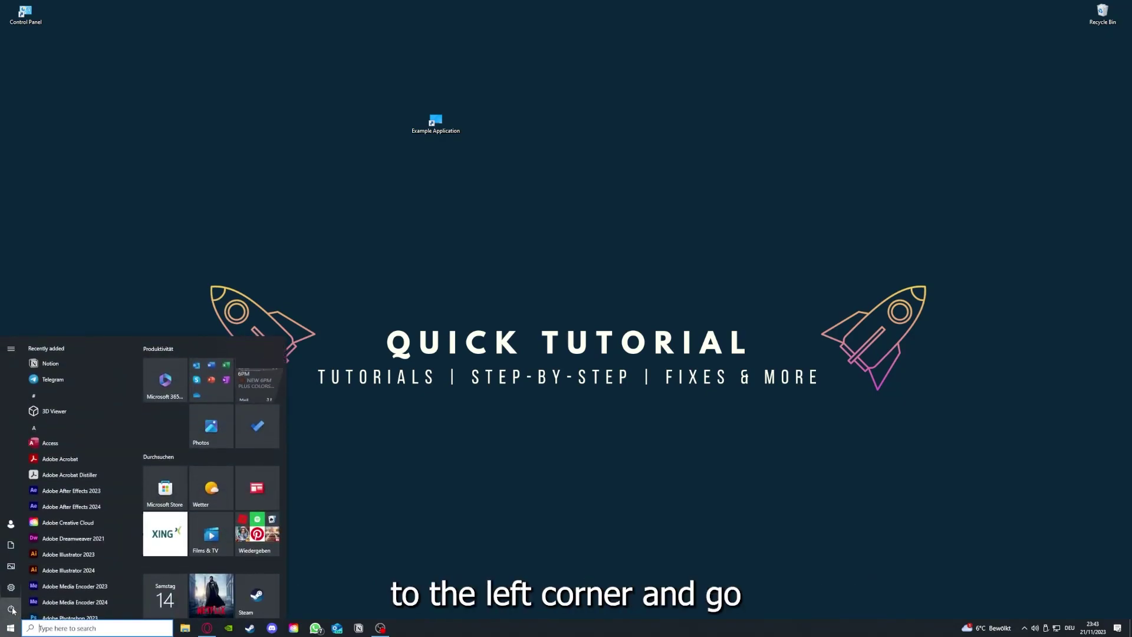
pyautogui.moveTo(12, 611)
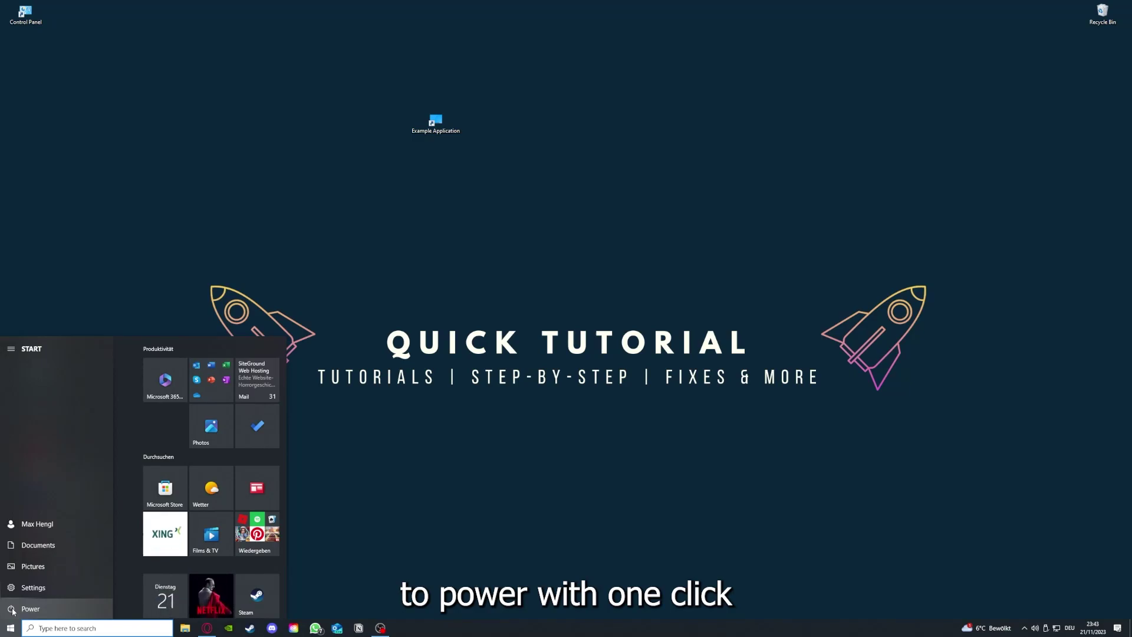
pyautogui.click(12, 610)
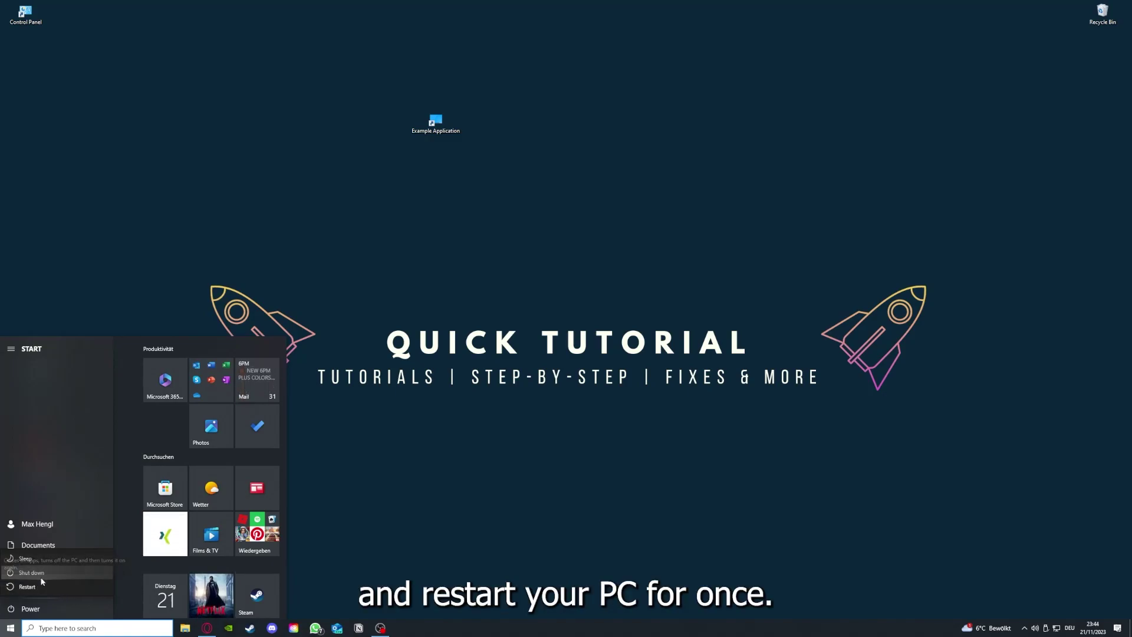
pyautogui.click(447, 451)
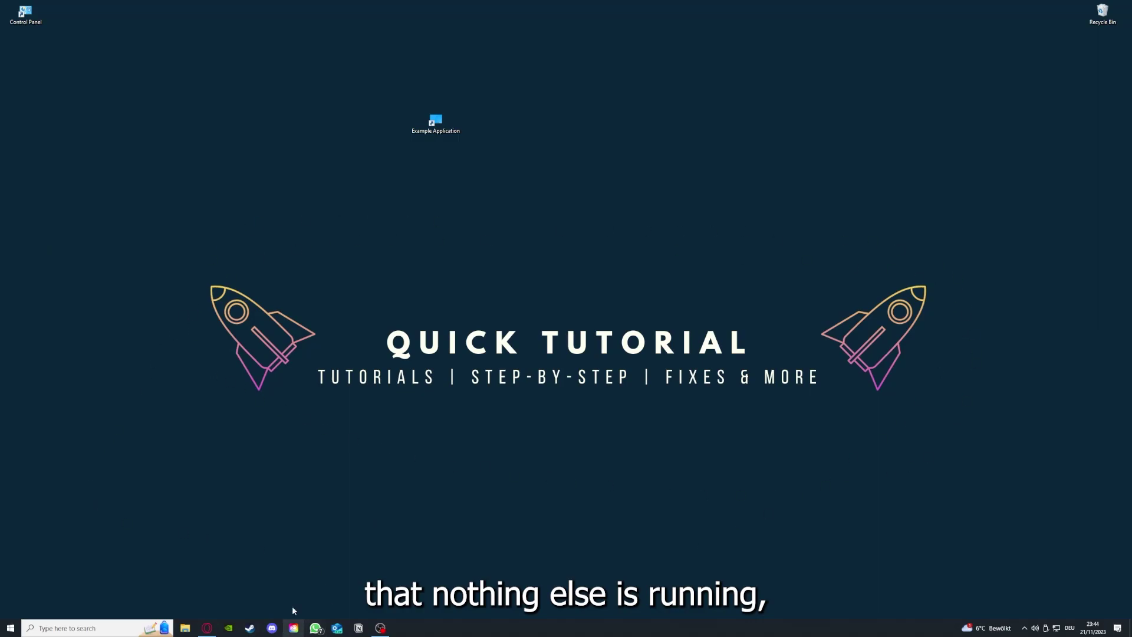
# - Reopen Task Manager on the Startup tab and maximize it to full screen
pyautogui.rightClick(440, 628)
pyautogui.click(472, 572)
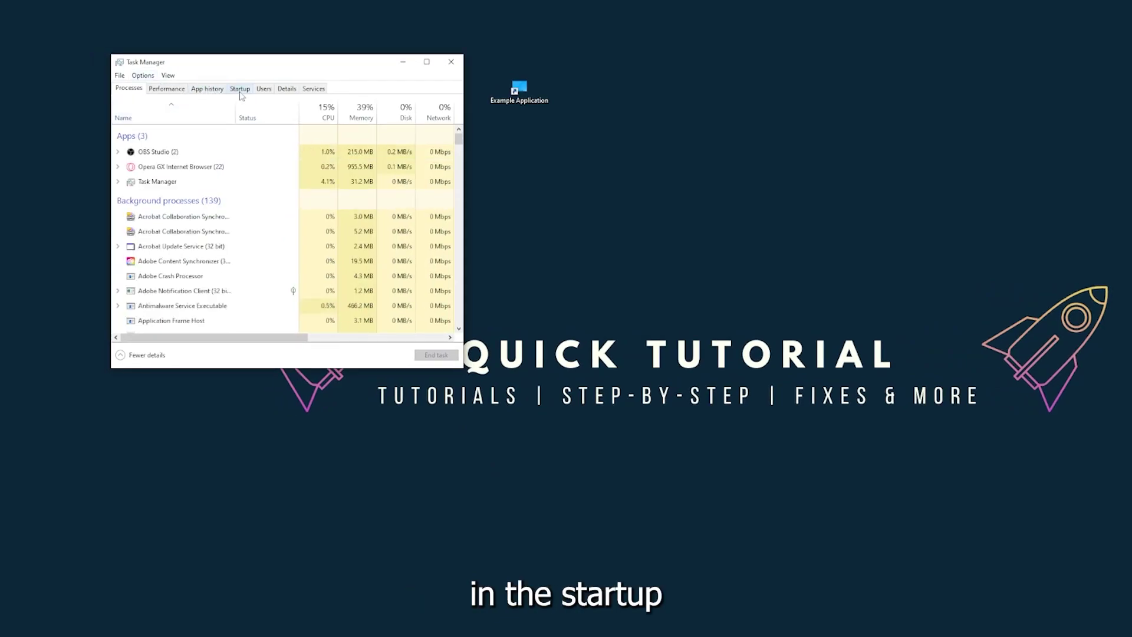
pyautogui.click(240, 89)
pyautogui.scroll(-3, 248, 236)
pyautogui.scroll(3, 248, 236)
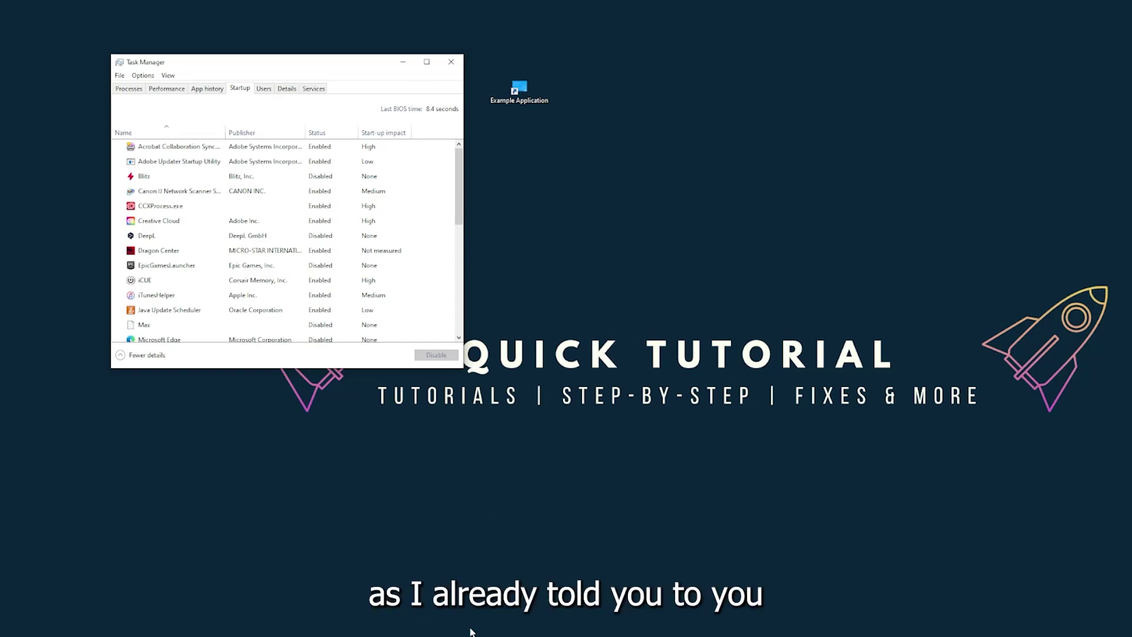
pyautogui.rightClick(450, 628)
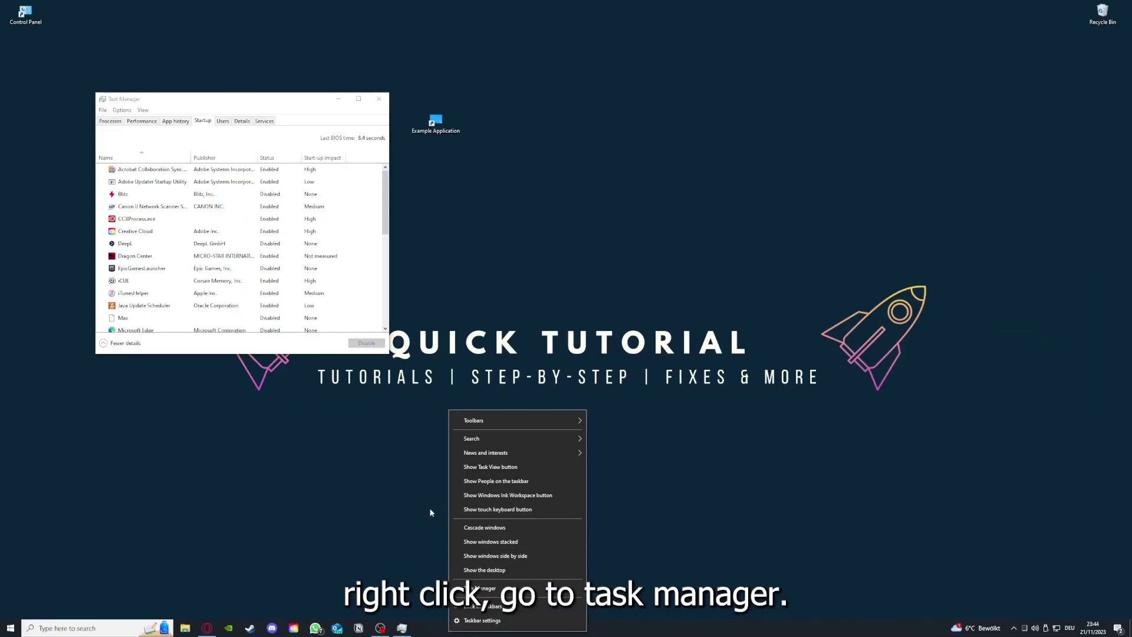
pyautogui.click(481, 588)
pyautogui.click(359, 99)
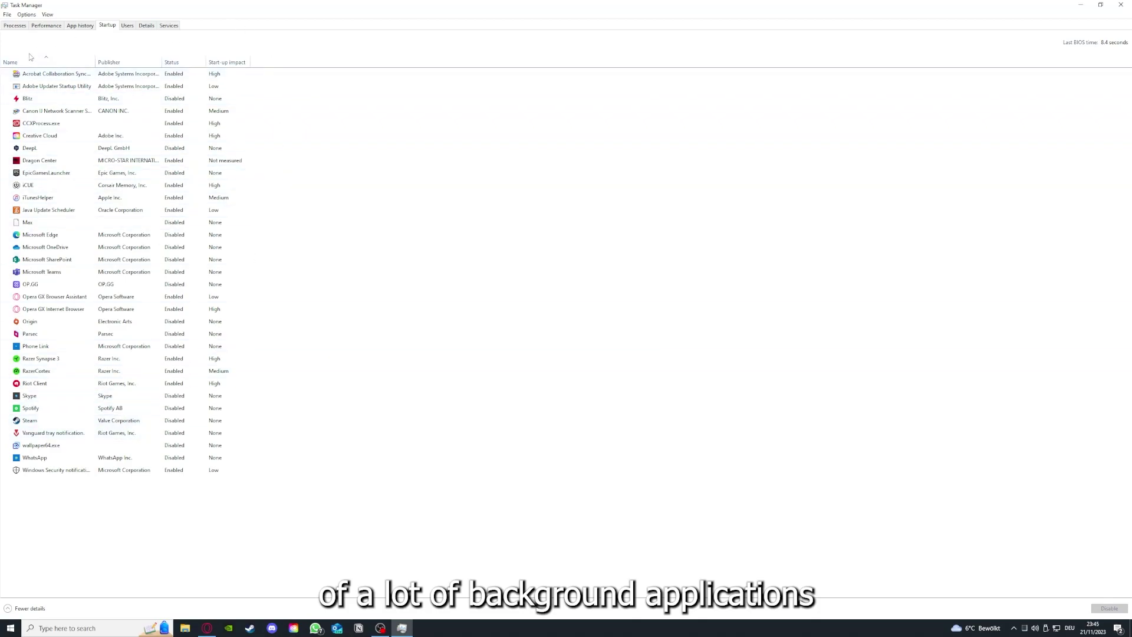
# - Review the Acrobat sync, CCXProcess, OneDrive, SharePoint, Phone Link and iTunesHelper startup entries
pyautogui.rightClick(184, 75)
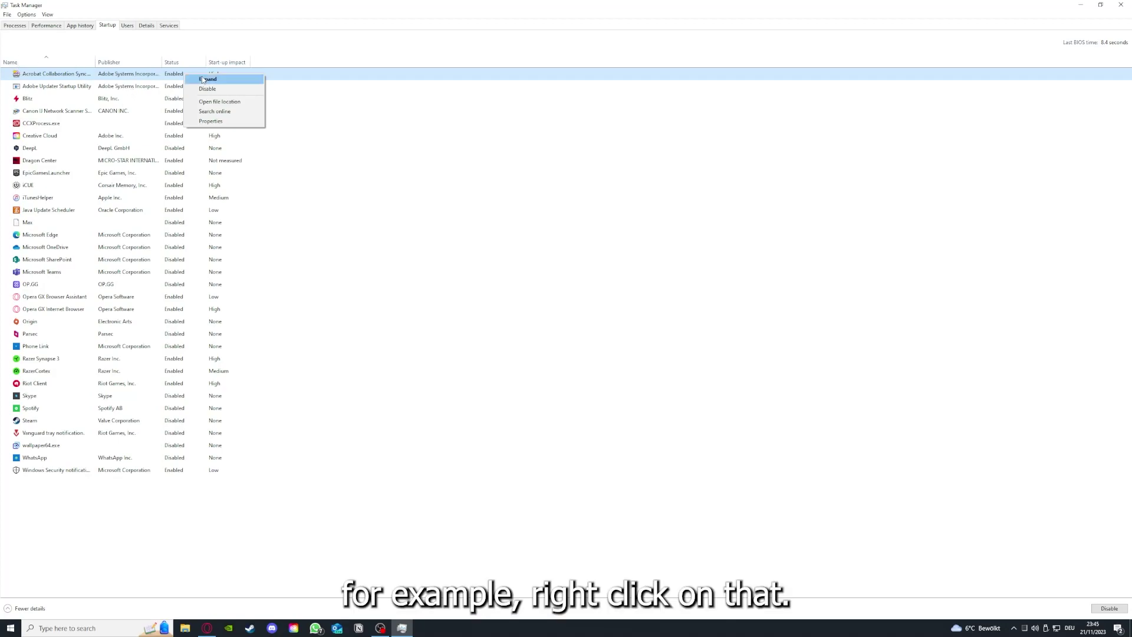
pyautogui.click(394, 123)
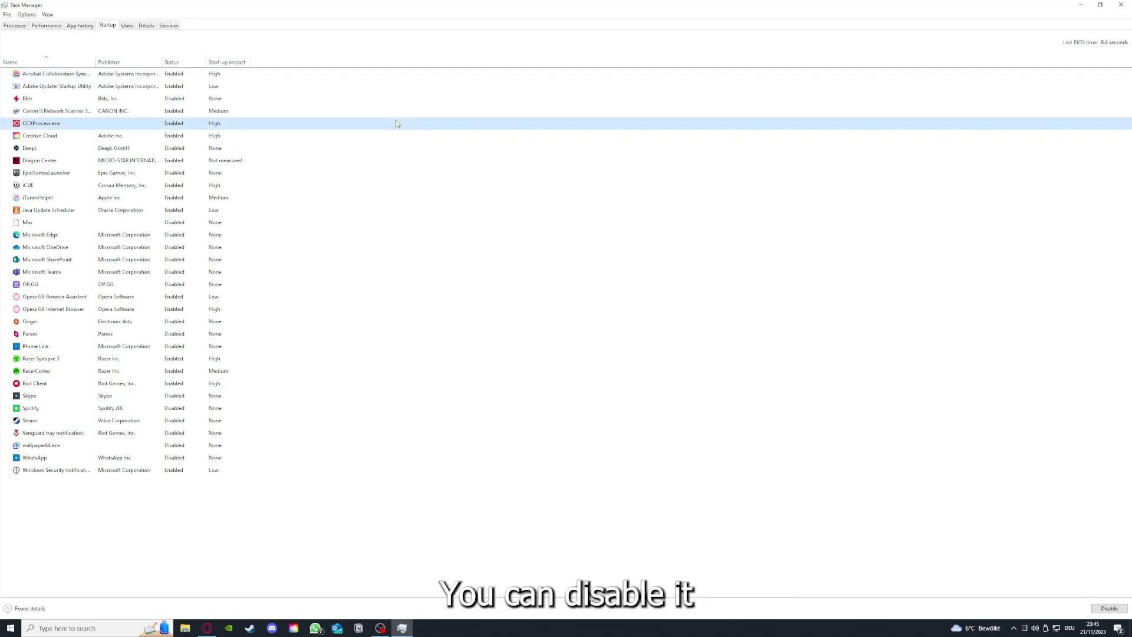
pyautogui.click(595, 248)
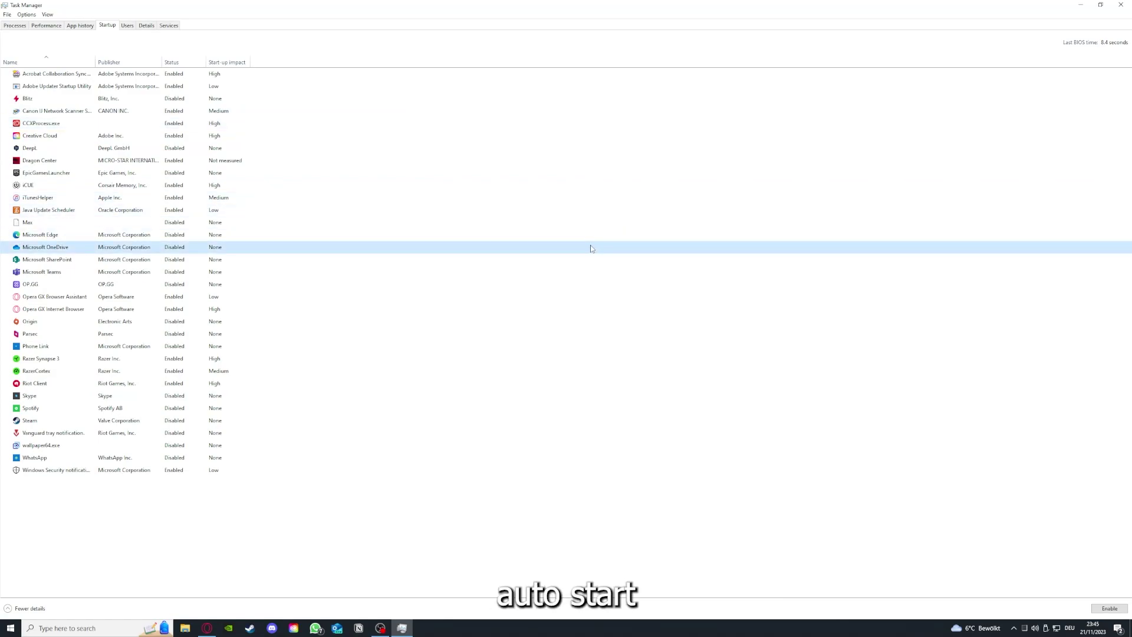
pyautogui.click(70, 76)
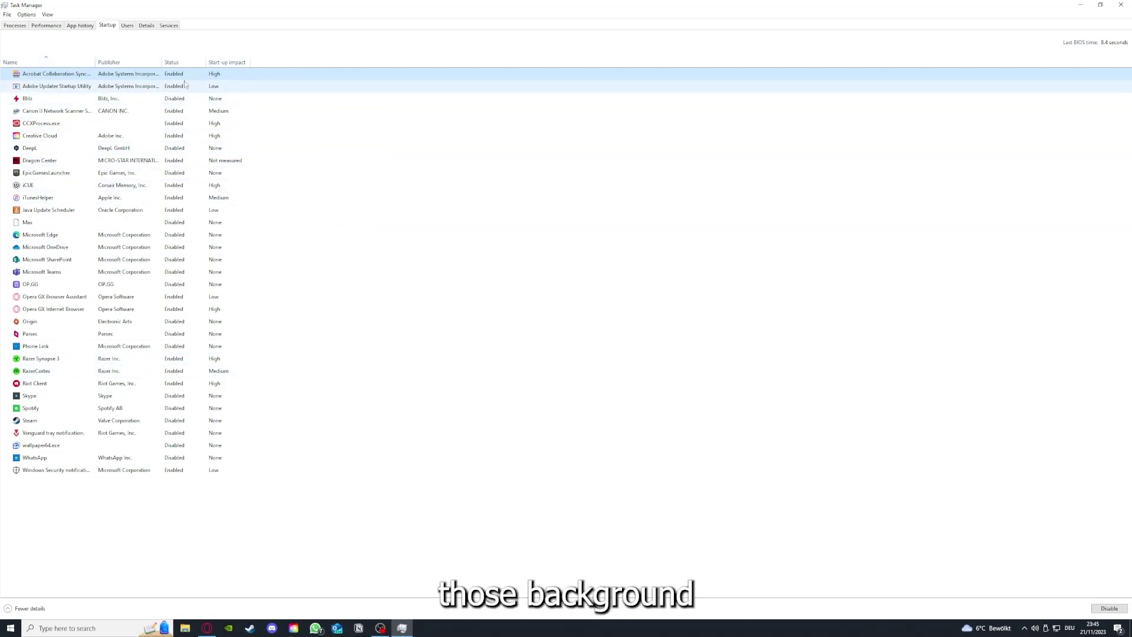
pyautogui.rightClick(280, 260)
pyautogui.click(316, 348)
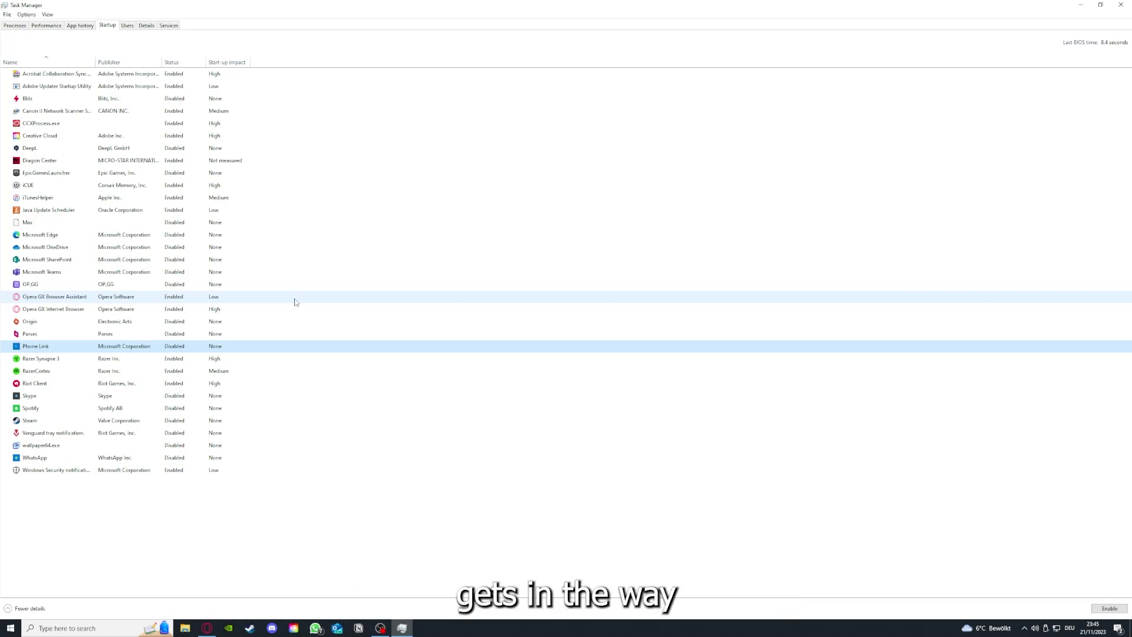
pyautogui.click(247, 203)
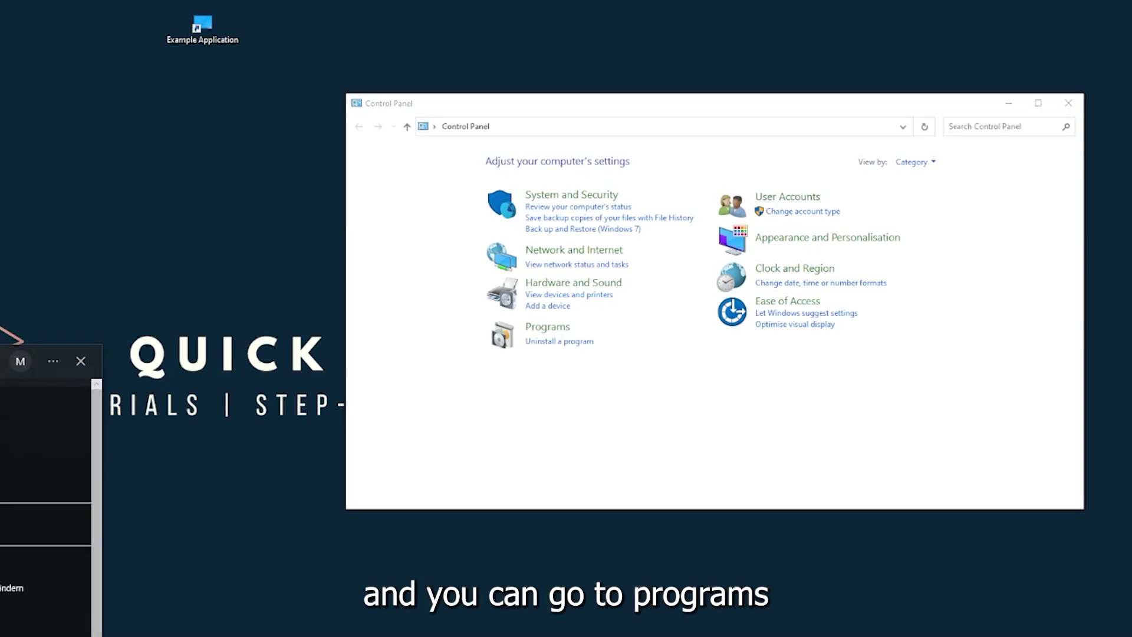
# - Open Programs and Features under Control Panel's Programs category and scroll to Overwolf
pyautogui.press('Escape')
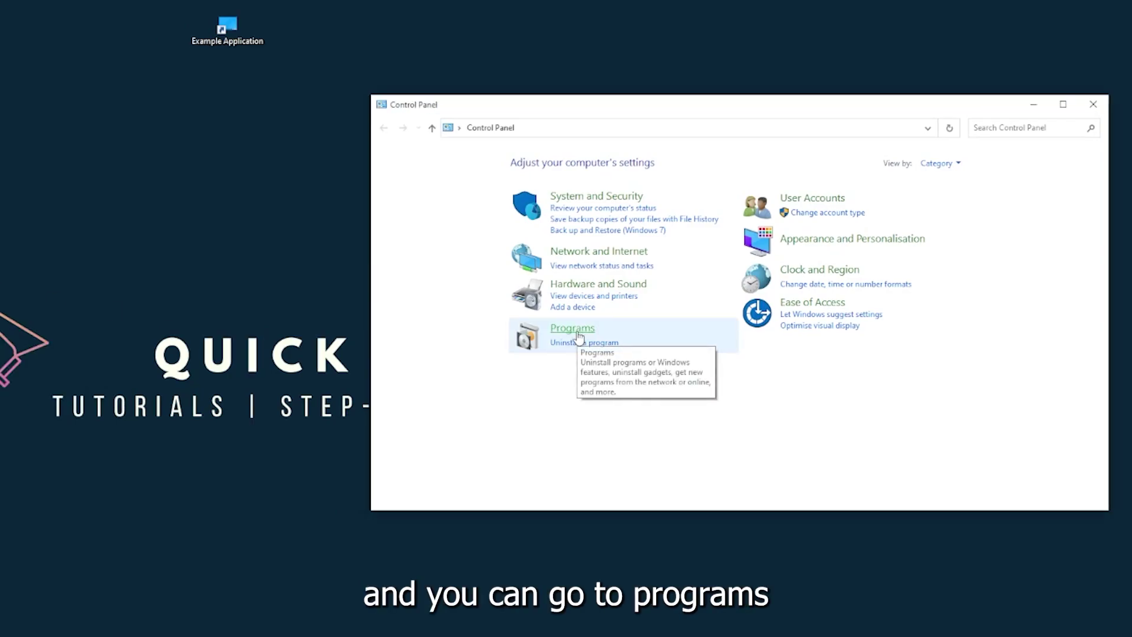
pyautogui.click(572, 328)
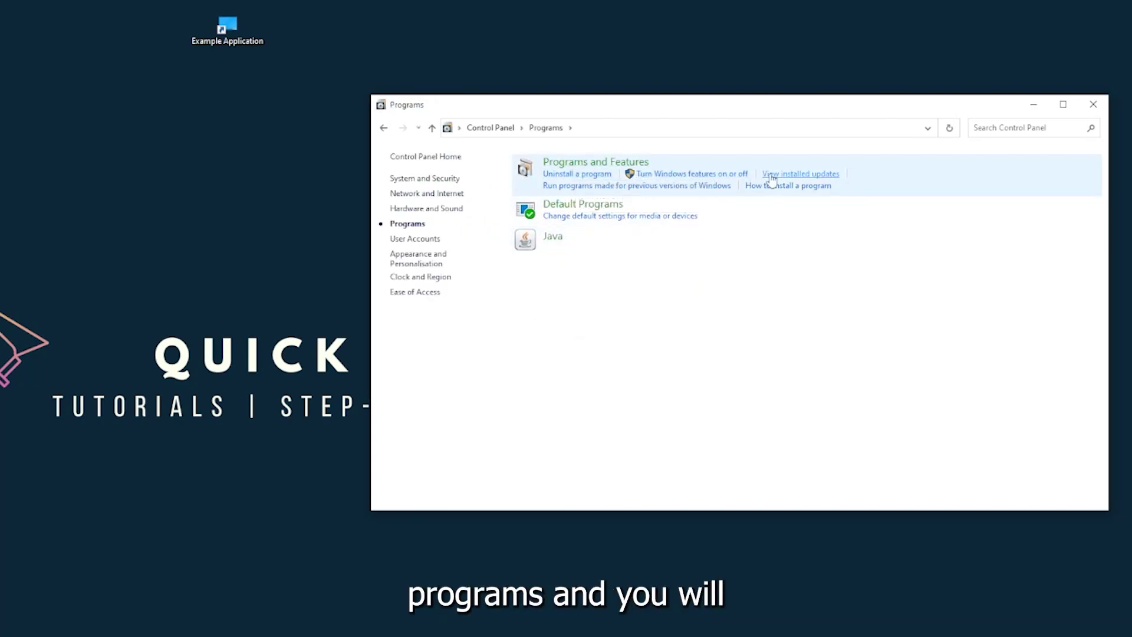
pyautogui.click(611, 171)
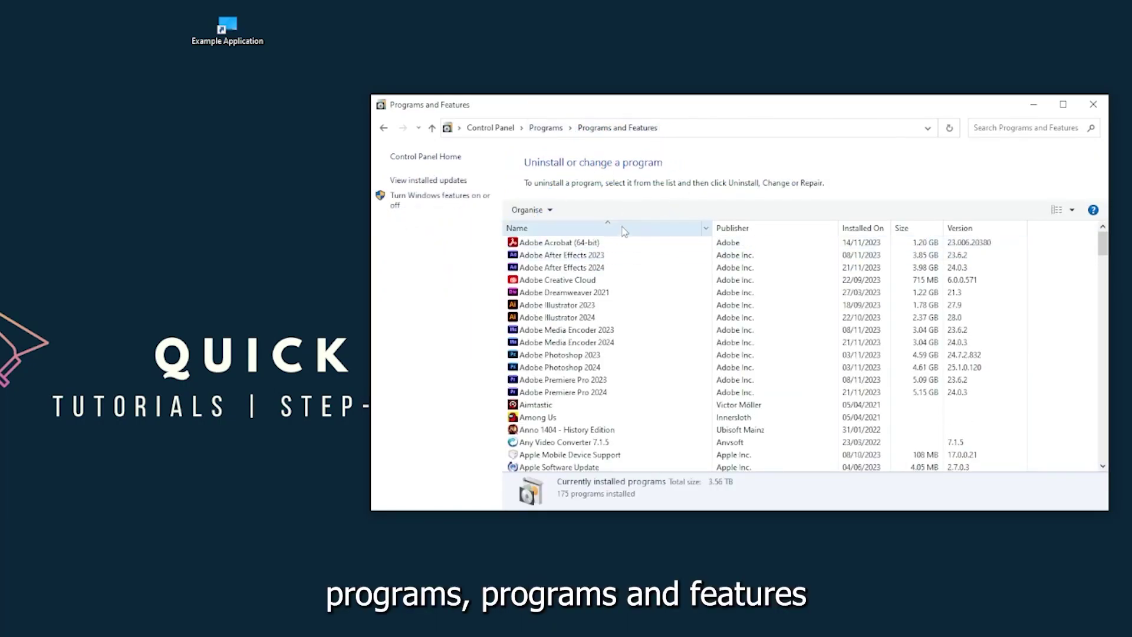
pyautogui.scroll(-20, 598, 332)
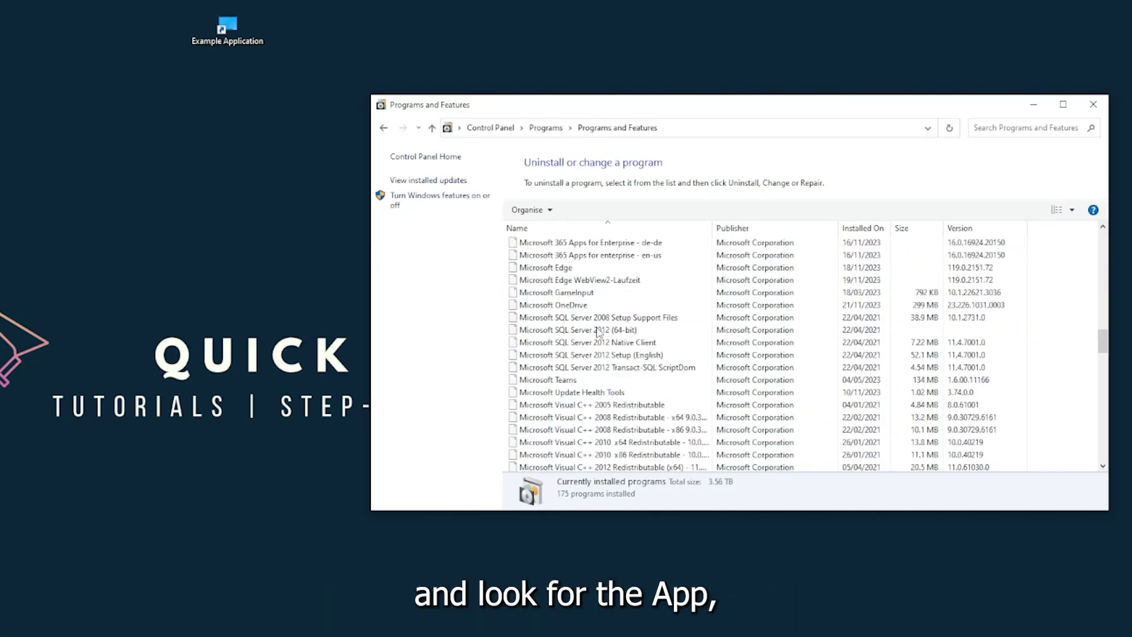
pyautogui.scroll(-20, 597, 336)
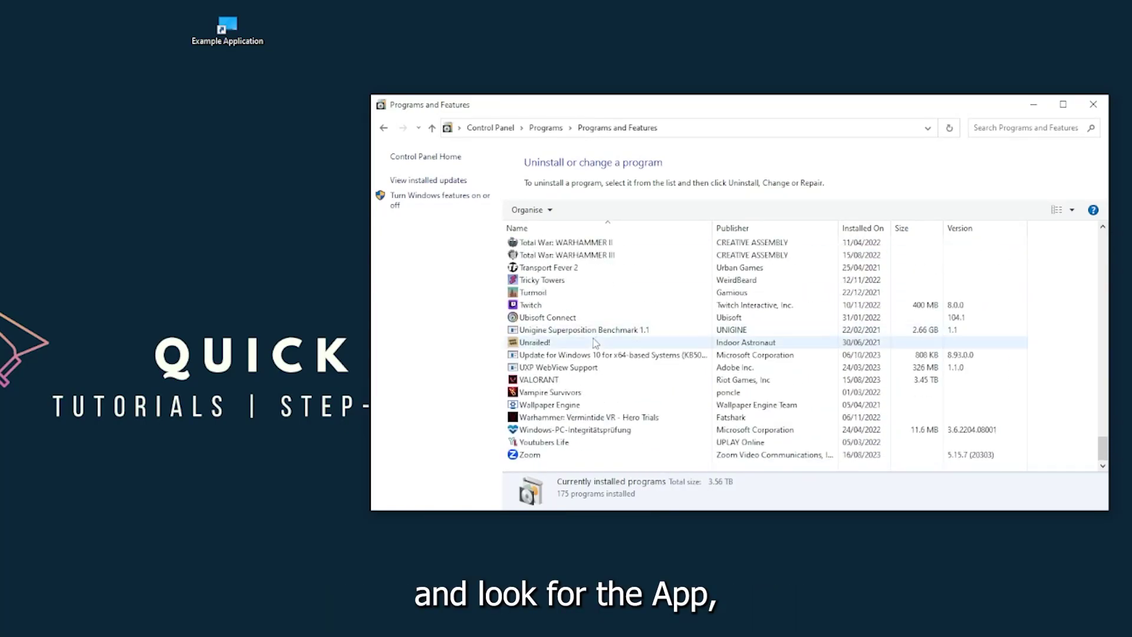
pyautogui.scroll(11, 572, 377)
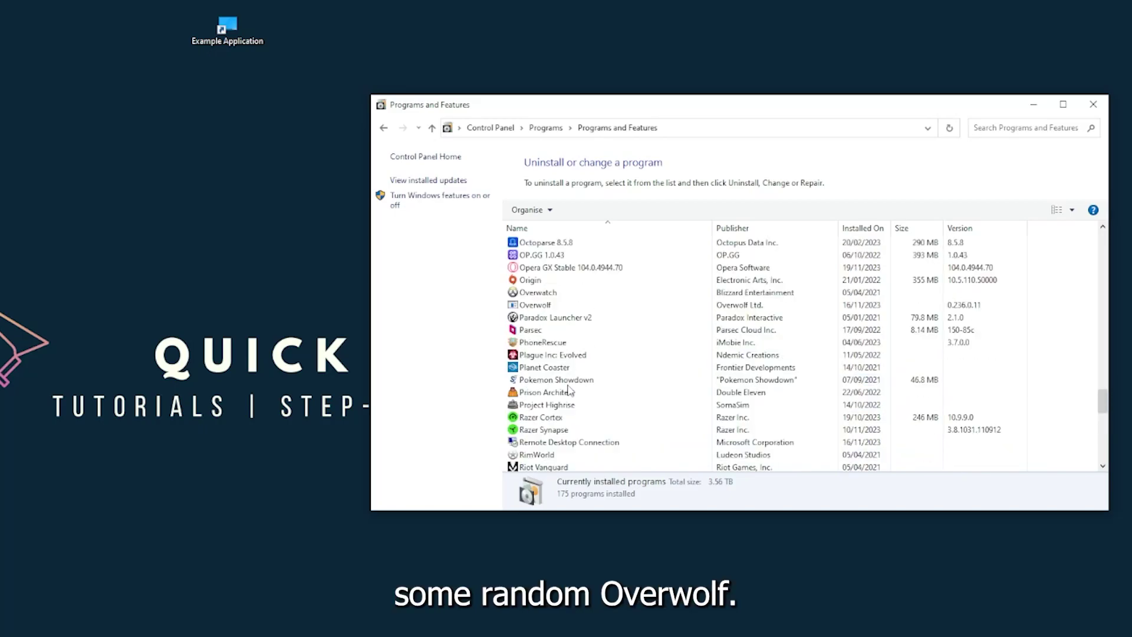
pyautogui.scroll(2, 557, 387)
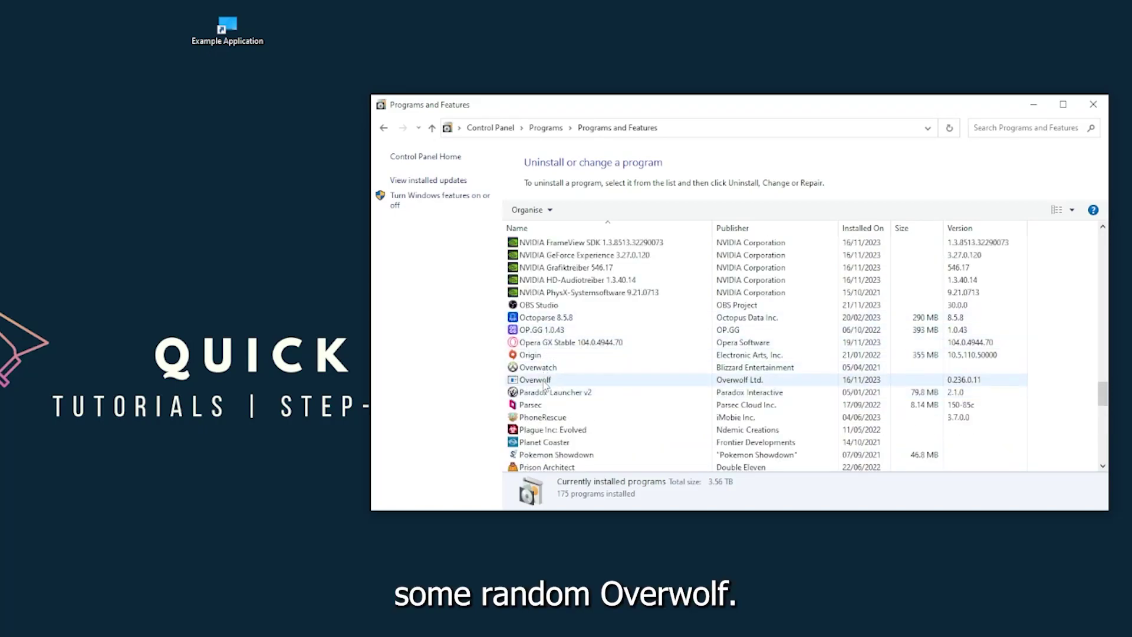
# - Choose Uninstall/Change for Overwolf and answer Yes to remove it from the list
pyautogui.click(545, 384)
pyautogui.rightClick(544, 383)
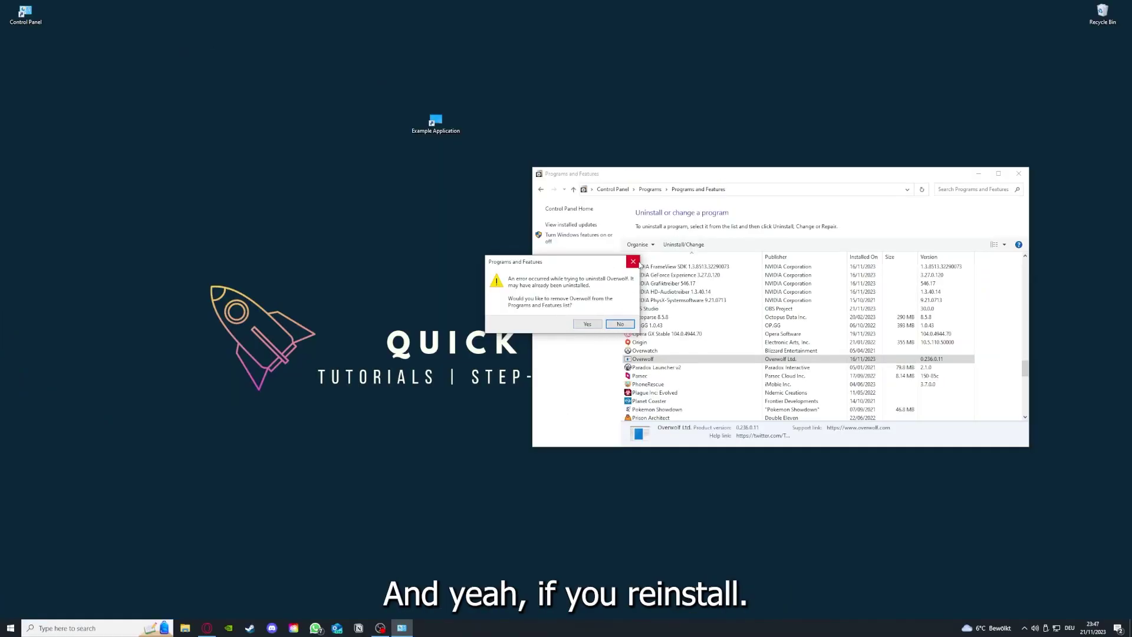
pyautogui.click(633, 261)
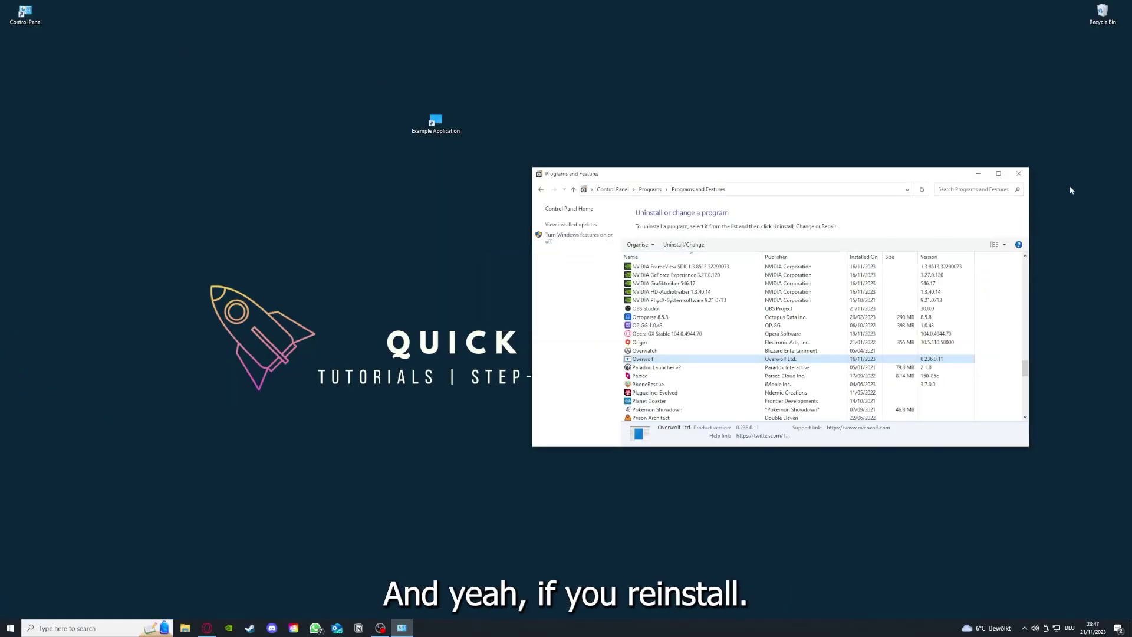
# - Close the Programs and Features window
pyautogui.click(1019, 174)
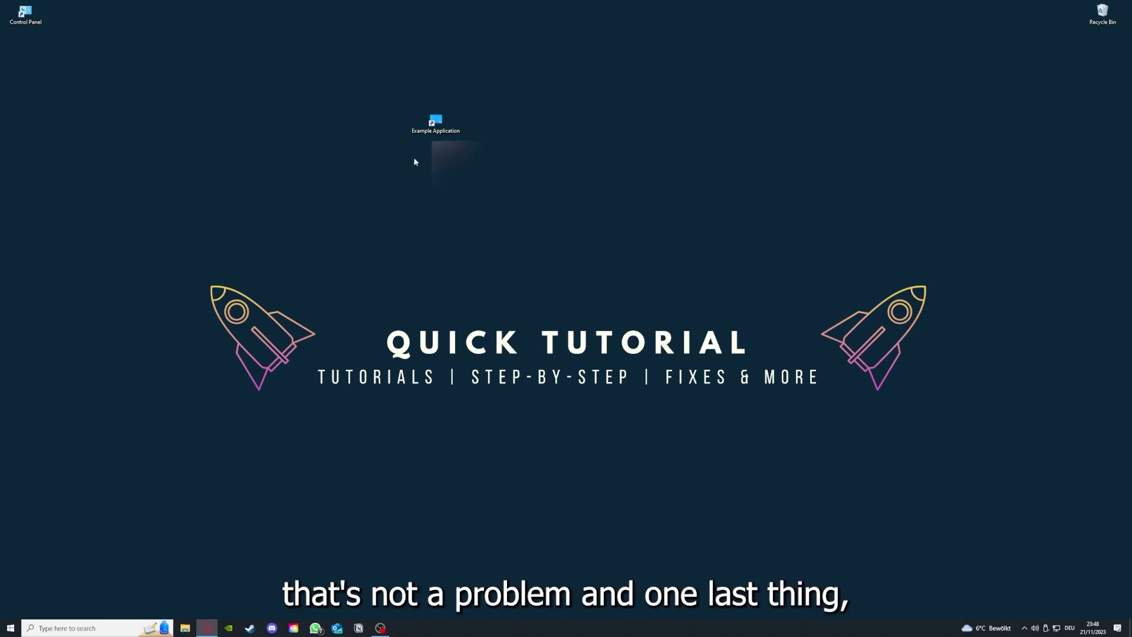
# - Open Example Application's Properties, browse Security and Previous Versions, then return to Shortcut
pyautogui.rightClick(429, 118)
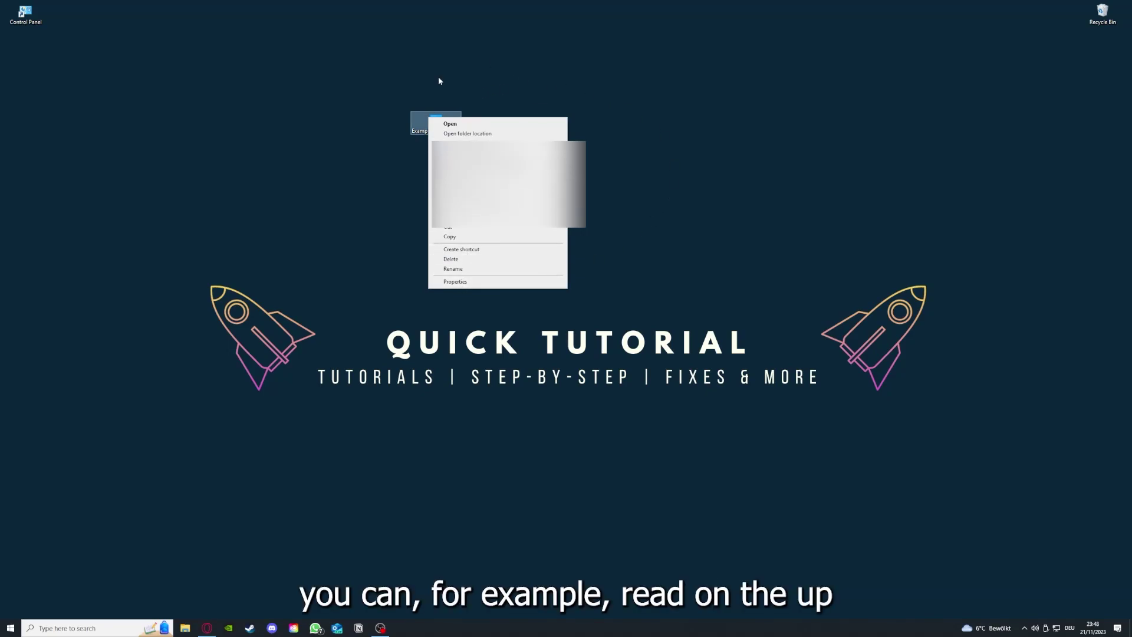
pyautogui.click(454, 282)
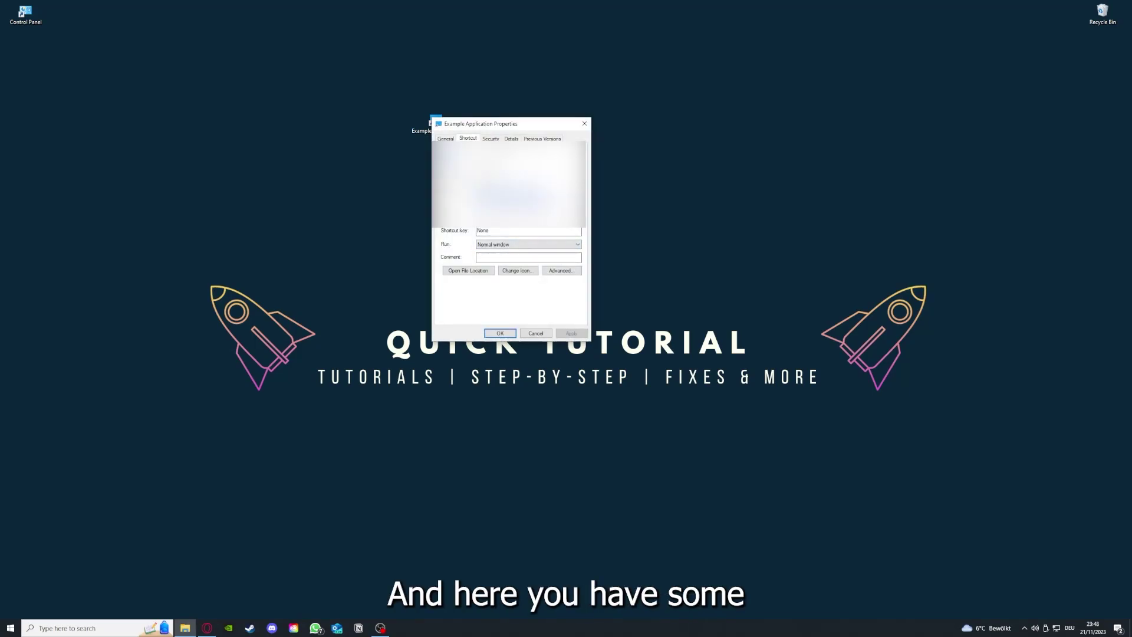
pyautogui.hotkey('ctrl', 'Tab')
pyautogui.hotkey('ctrl', 'Tab')
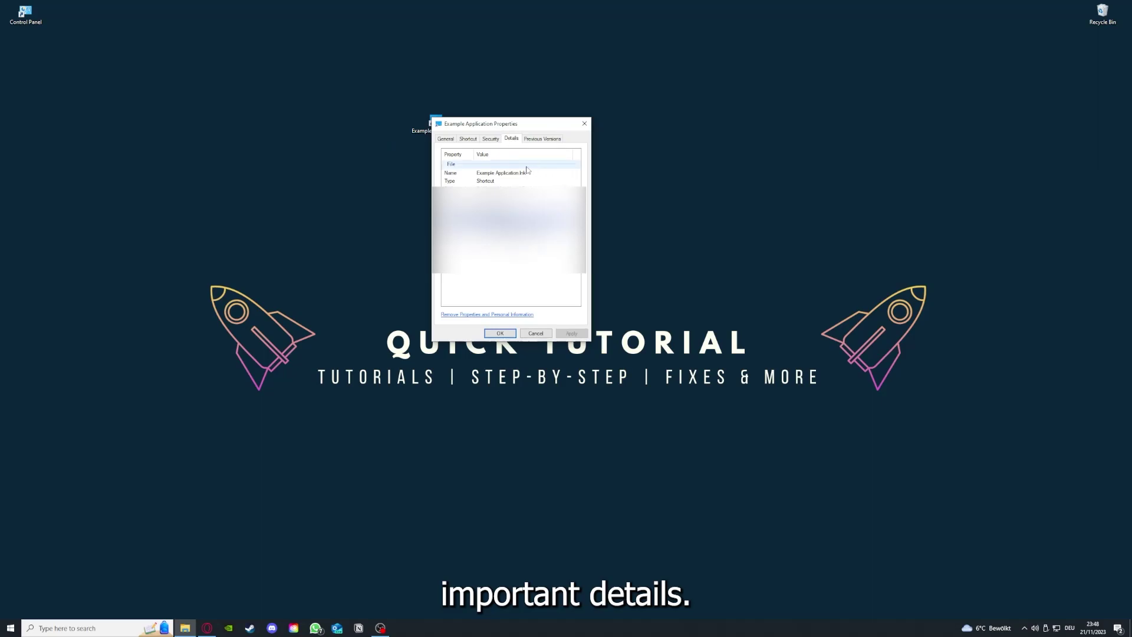
pyautogui.moveTo(513, 125); pyautogui.dragTo(598, 163)
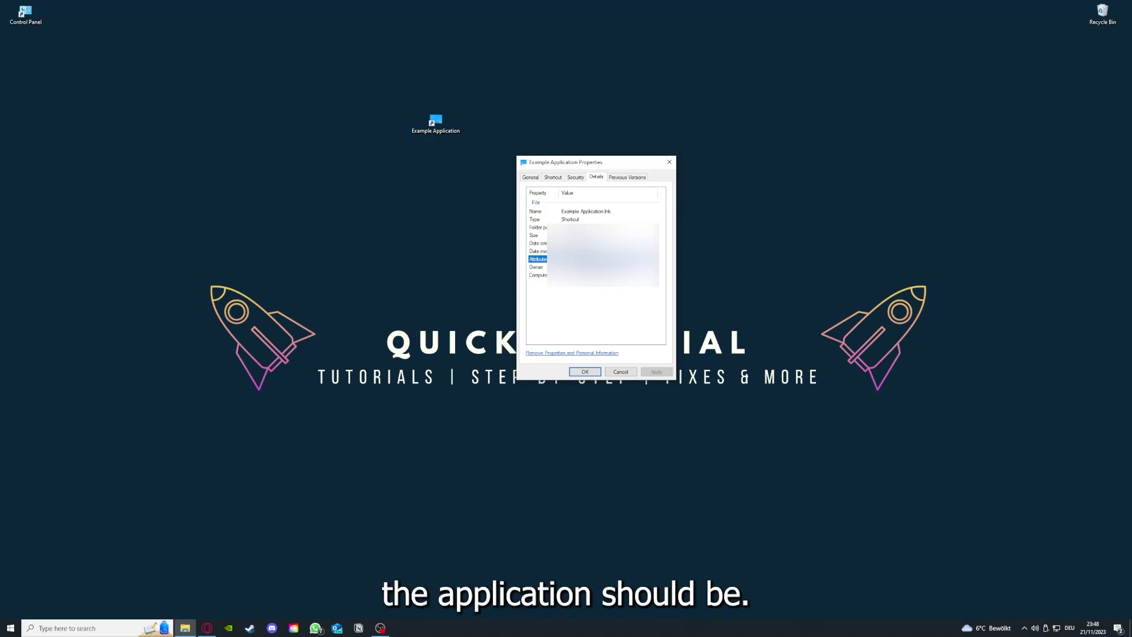
pyautogui.click(634, 179)
pyautogui.click(552, 177)
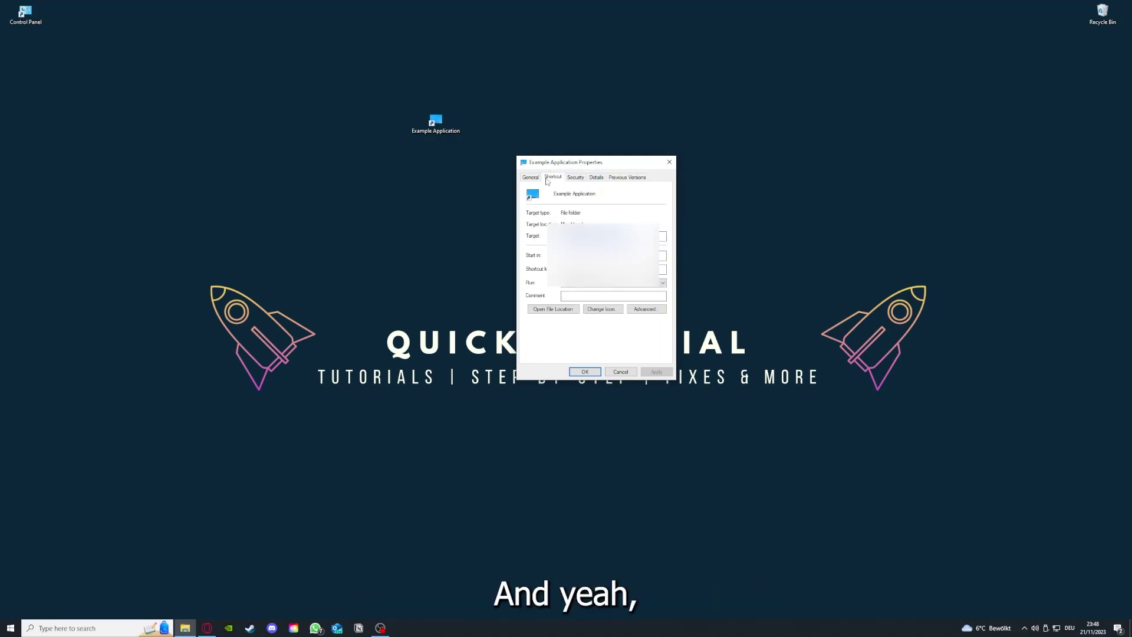
# - Open the shortcut's file location in This PC and move that window lower
pyautogui.click(544, 311)
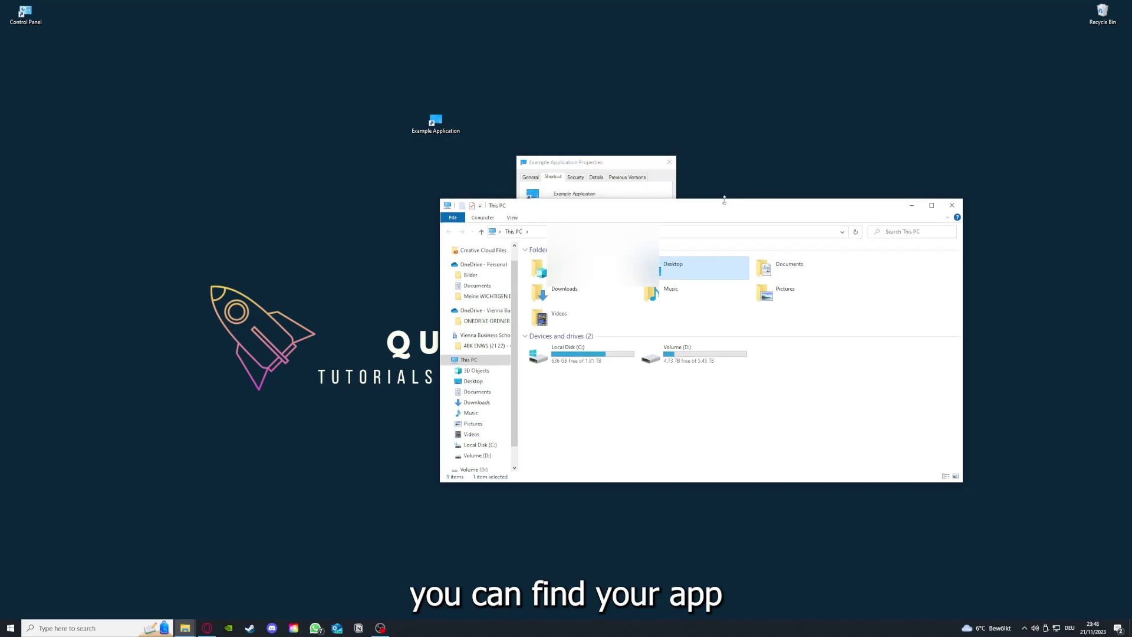
pyautogui.moveTo(727, 204); pyautogui.dragTo(599, 327)
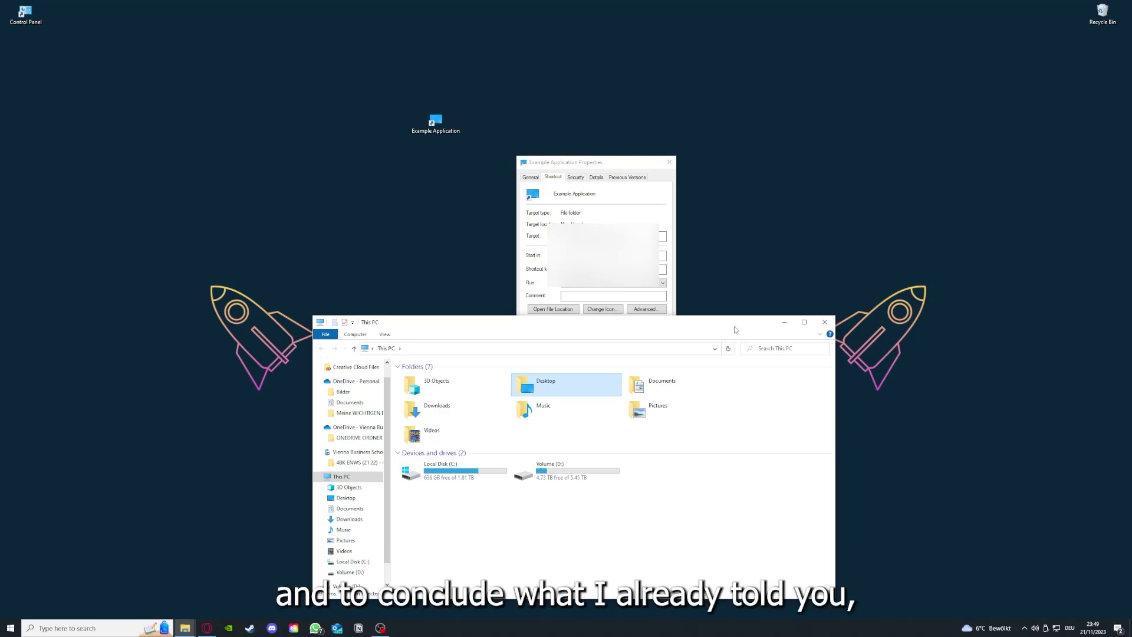
# - Close the This PC window and the shortcut's Properties dialog
pyautogui.click(824, 322)
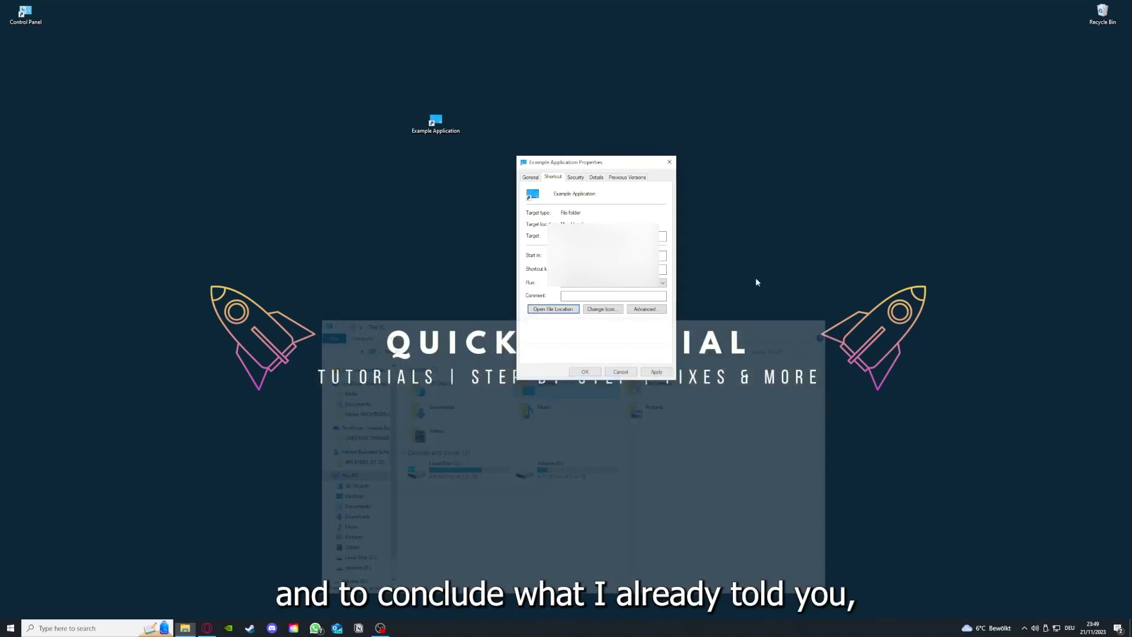
pyautogui.click(669, 161)
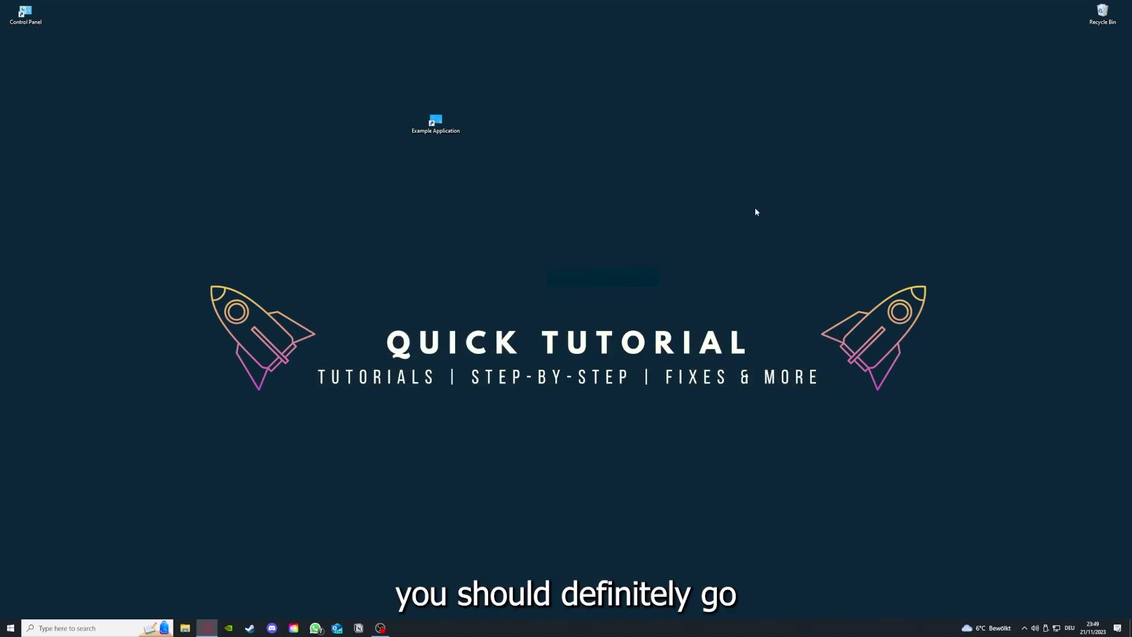